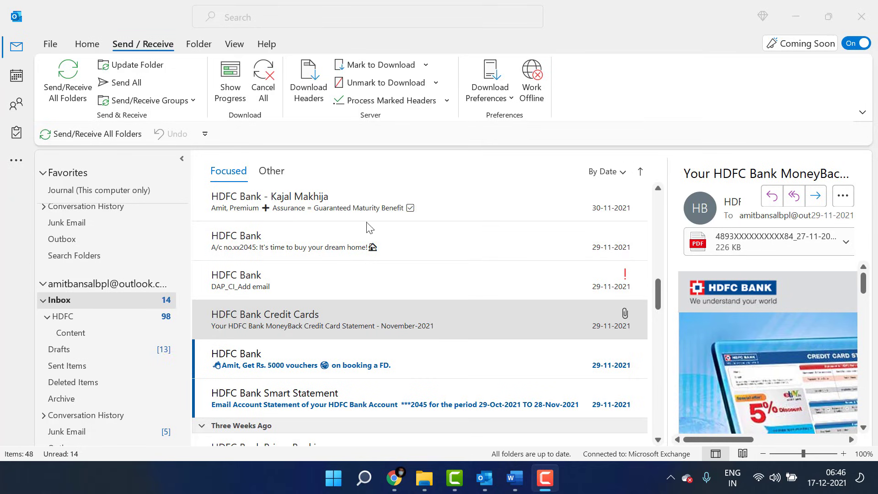
Open the HDFC Bank Credit Cards statement email in its own message window
double_click(268, 320)
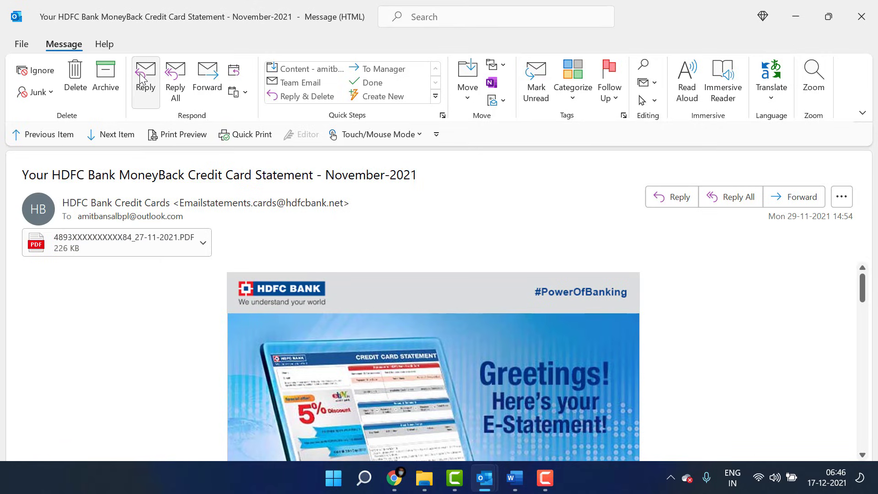
click(140, 73)
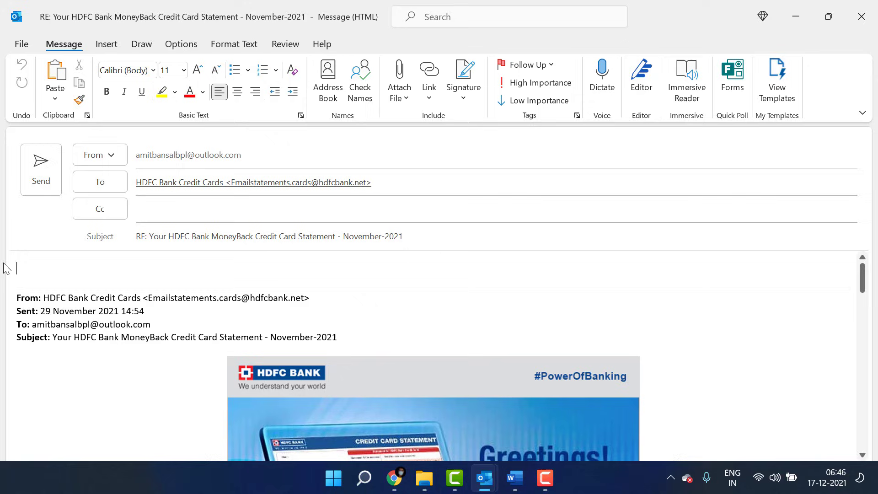
click(860, 18)
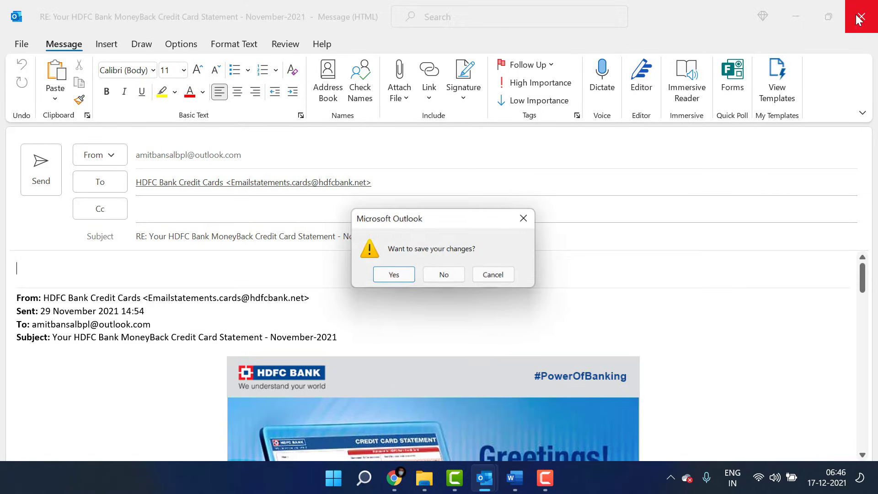
click(445, 276)
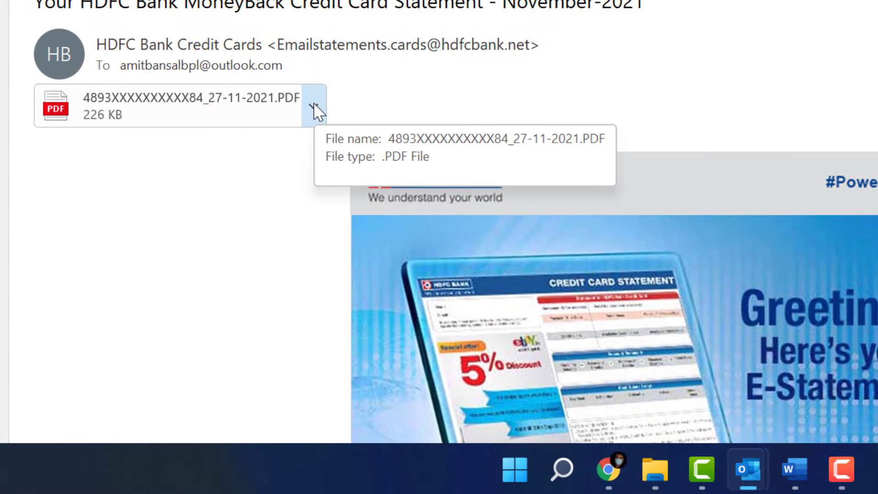
Copy the statement's PDF attachment via Select All, Ctrl+C and the attachment's Copy option
click(314, 102)
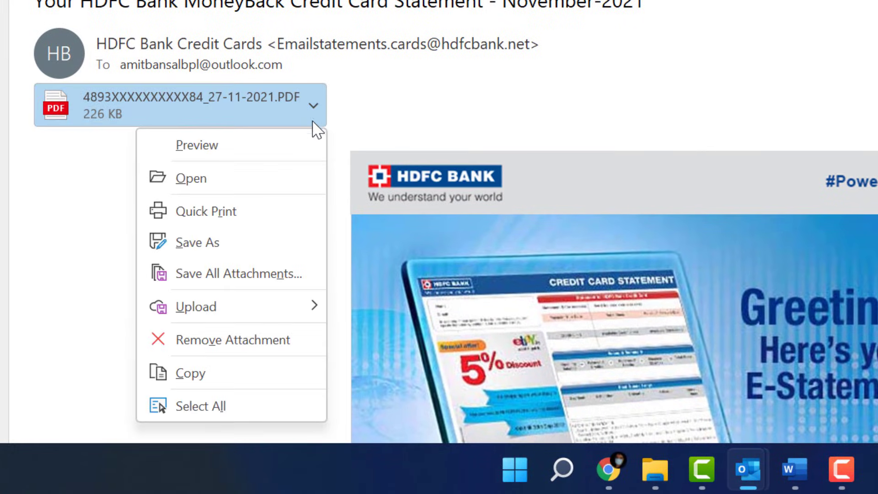
click(224, 410)
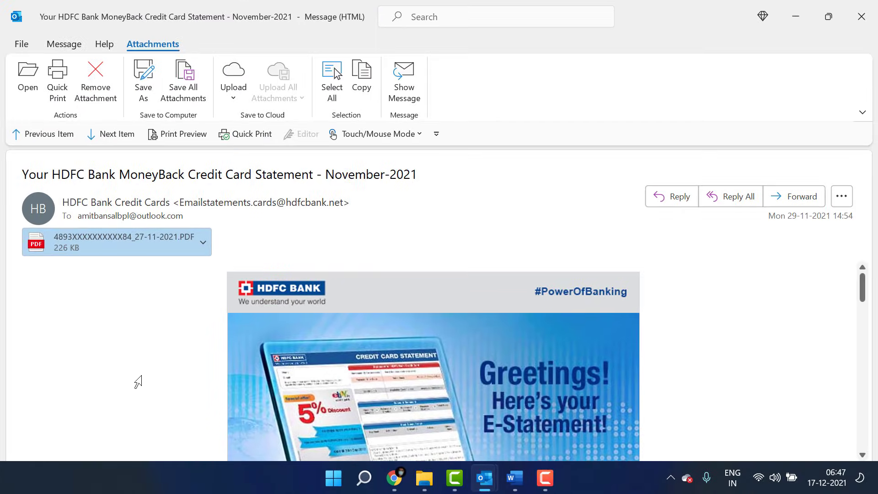
key(ctrl+c)
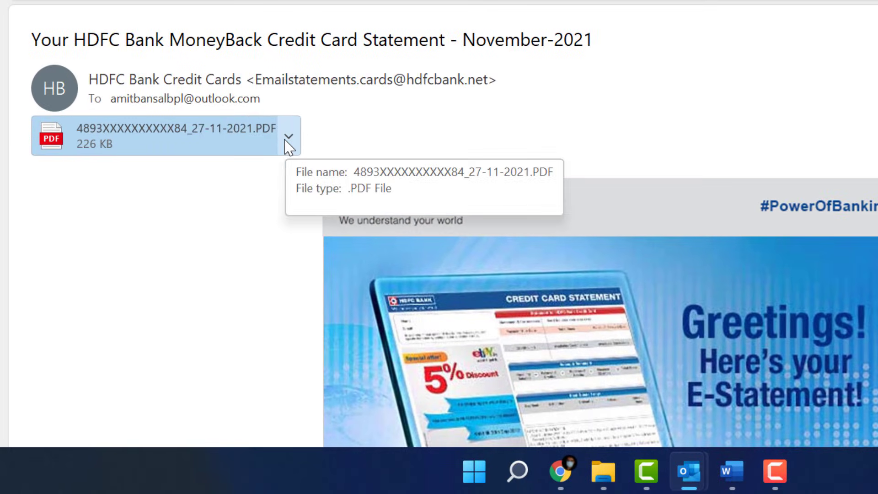
click(236, 203)
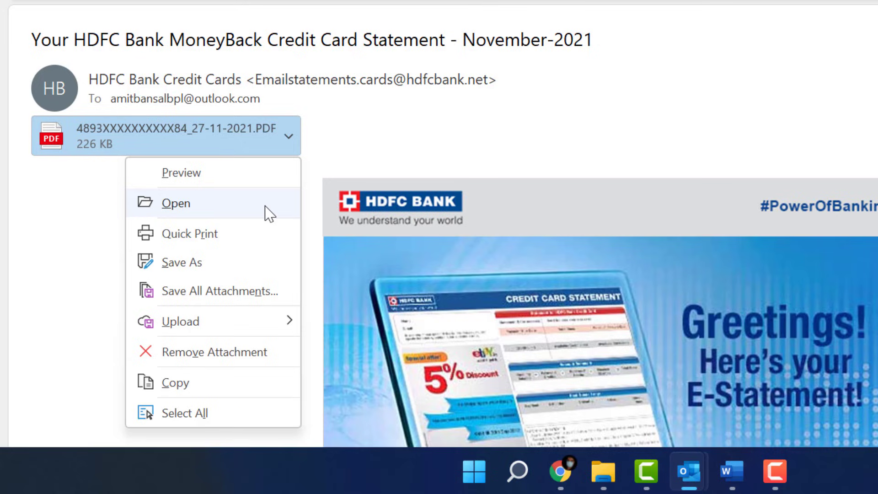
click(196, 388)
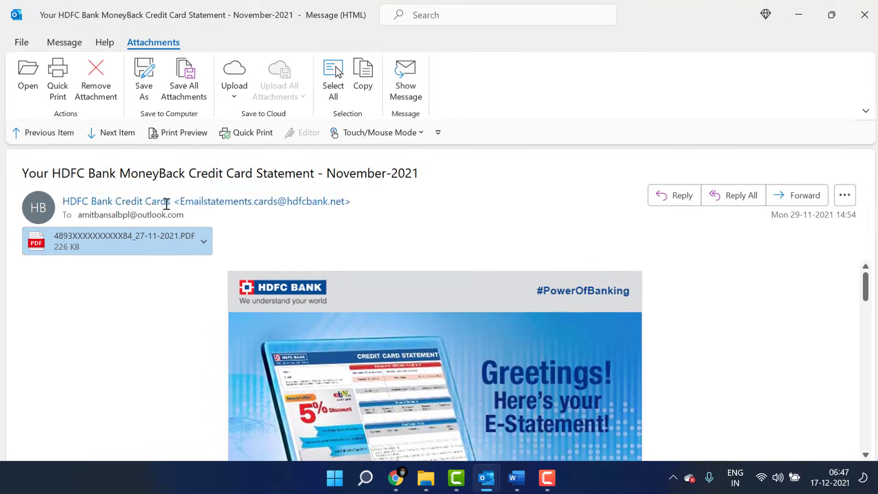
Paste the copied PDF into a new reply, then discard that reply without saving
click(63, 44)
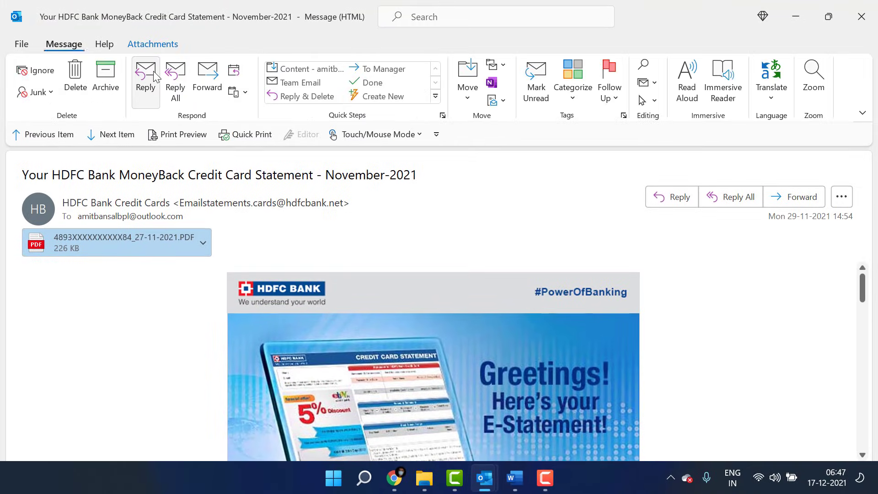
click(144, 81)
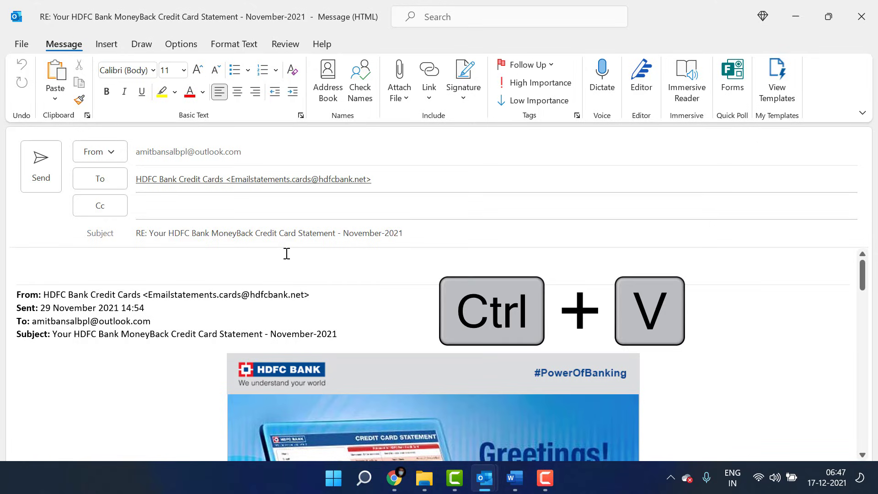
key(ctrl+v)
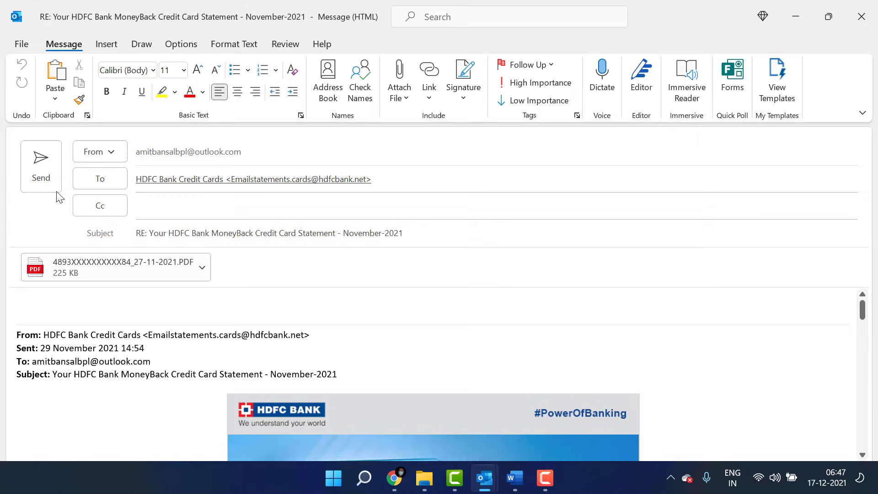
click(860, 18)
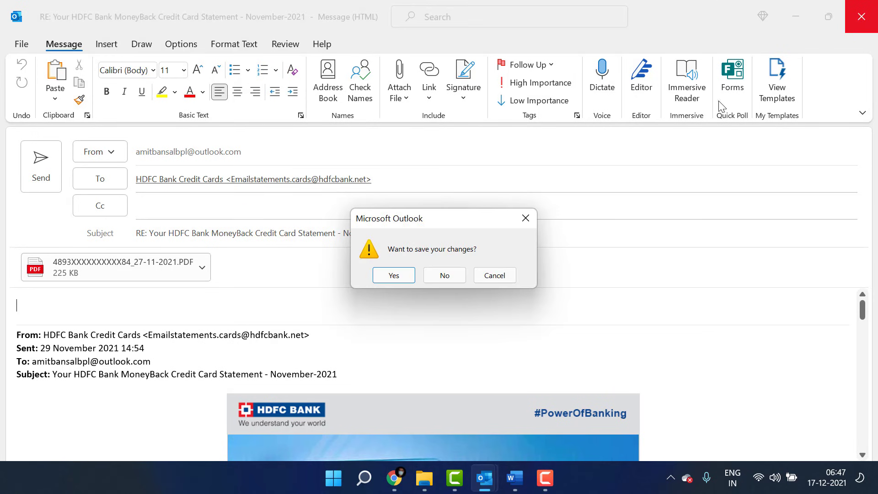
click(444, 275)
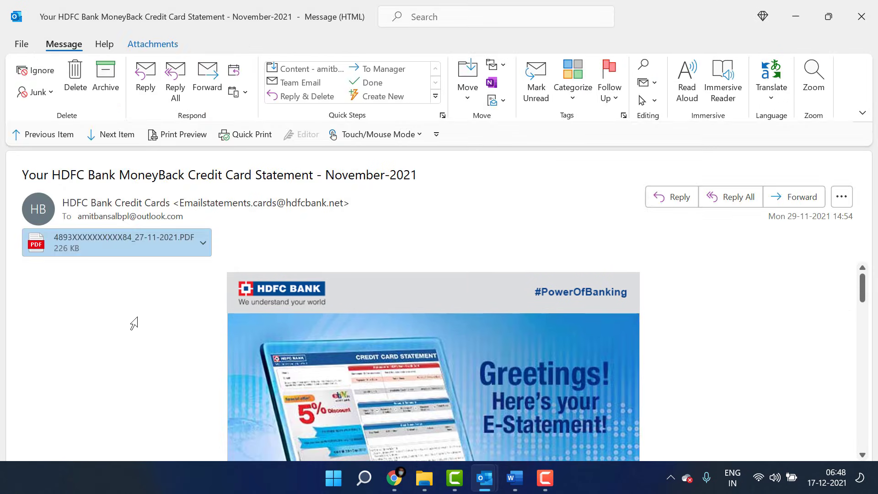
Restore the message window from full screen and resize it to a comfortable width
double_click(260, 17)
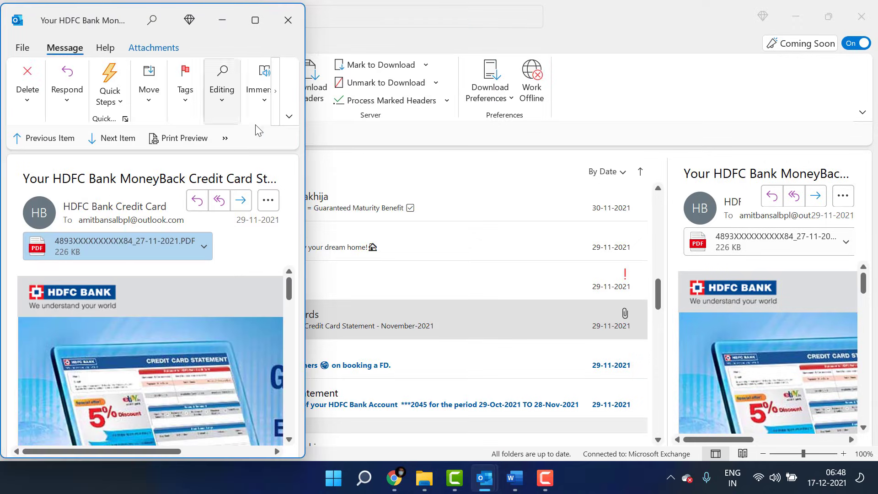
drag(306, 153, 518, 153)
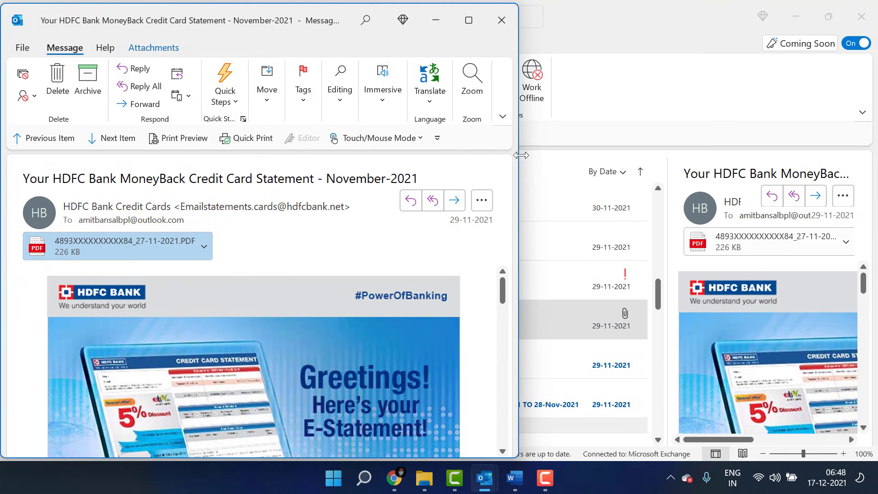
drag(519, 155, 504, 156)
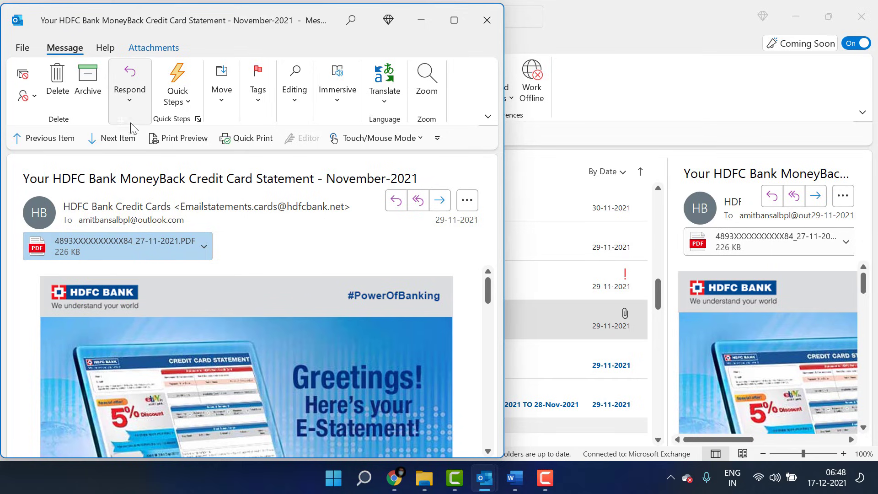
Start a reply via Respond > Reply and place its window to the right, keeping the recipient
click(130, 89)
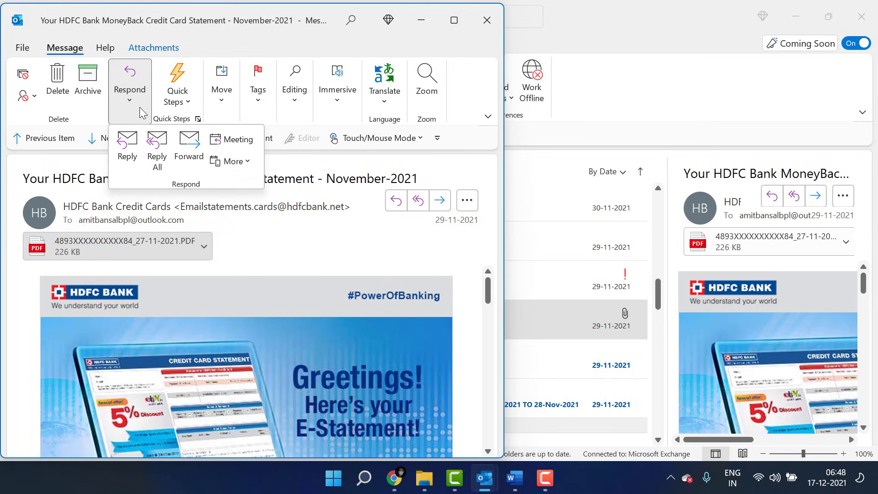
click(127, 148)
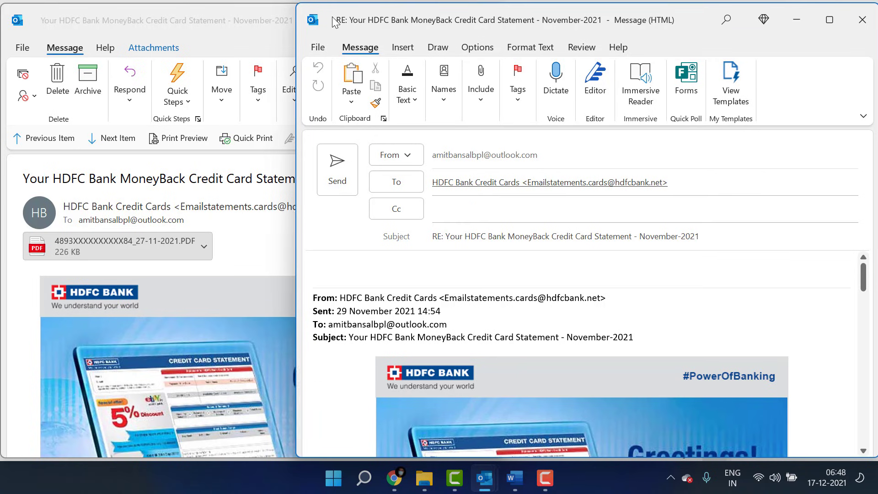
drag(334, 21, 485, 19)
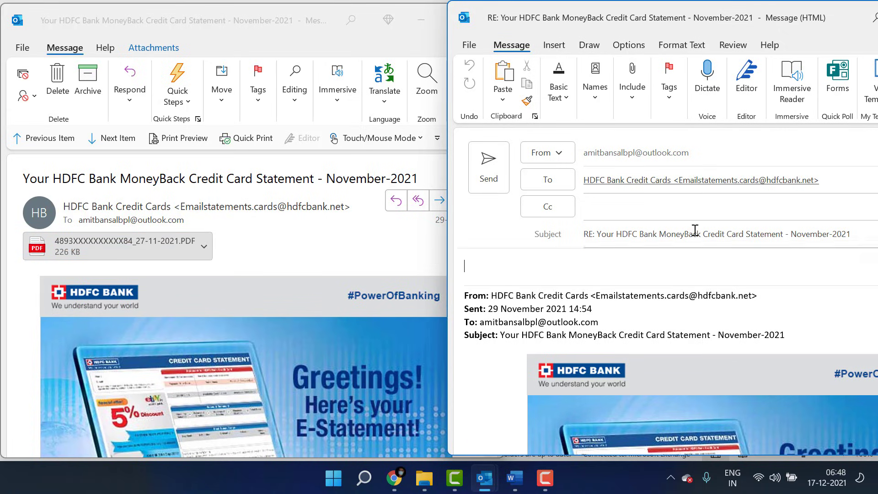
click(699, 181)
key(Delete)
key(ctrl+z)
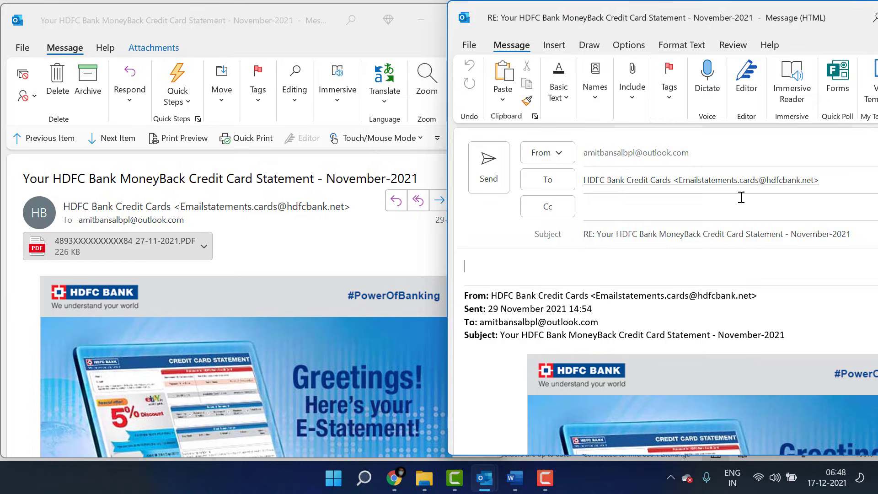
Drag the PDF attachment from the original message into the reply so it attaches
click(135, 247)
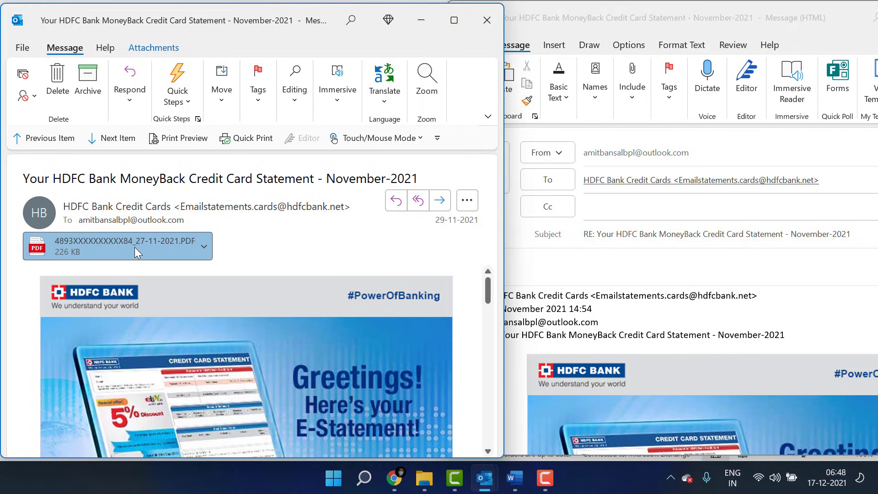
mouse_move(135, 248)
mouse_down()
mouse_move(459, 244)
mouse_move(580, 269)
mouse_up()
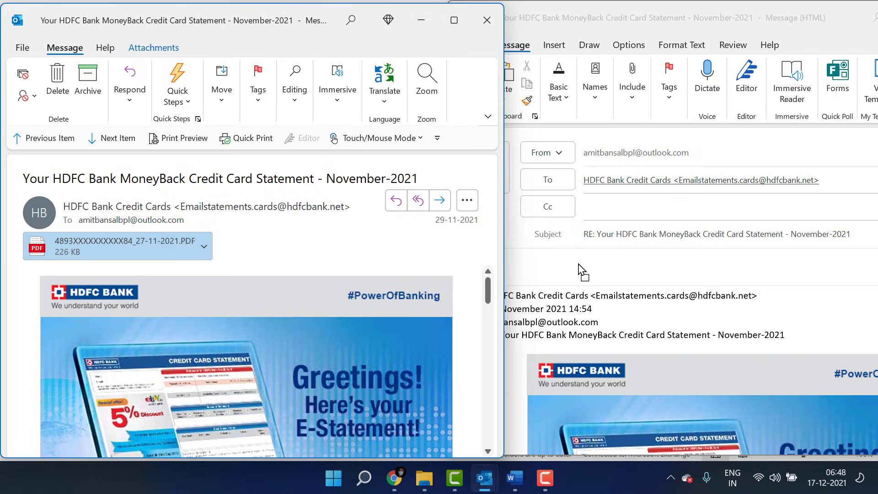
drag(579, 269, 581, 270)
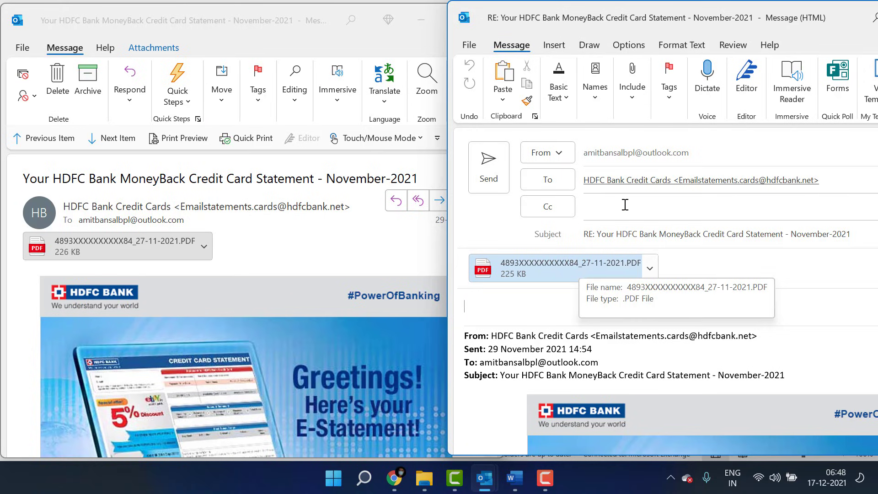
Discard the reply without saving and reposition the statement email window
drag(776, 25, 532, 92)
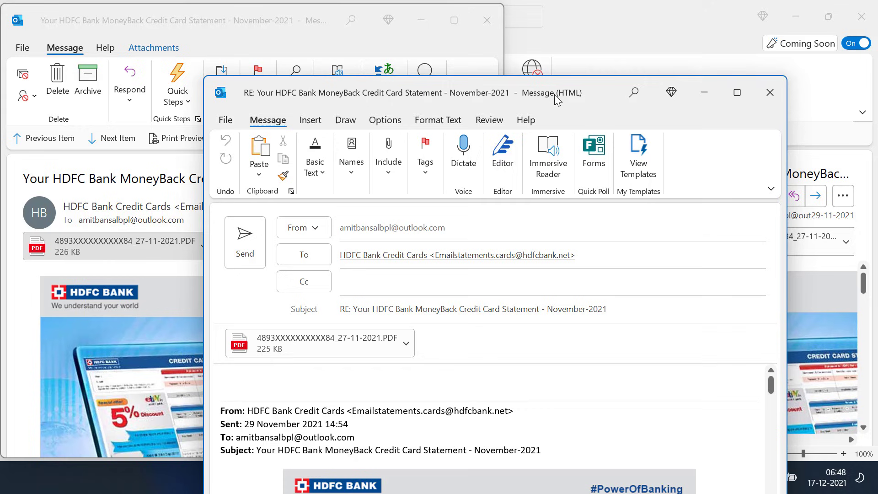
click(768, 94)
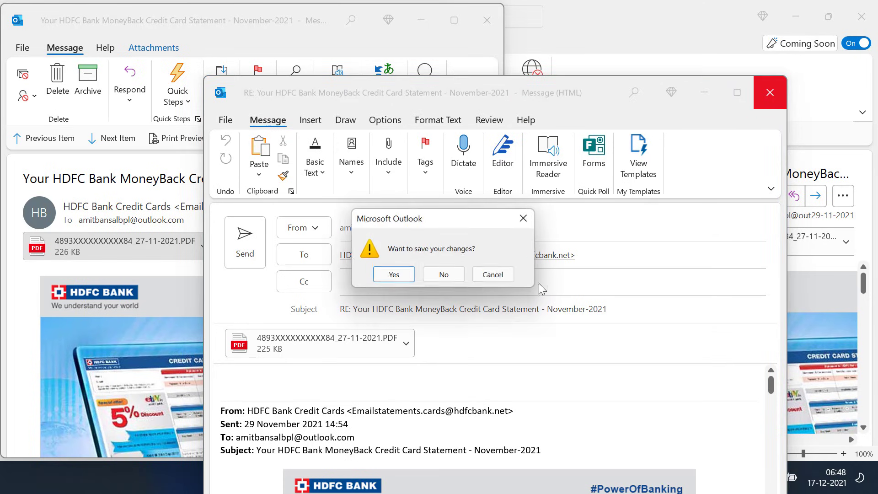
click(445, 279)
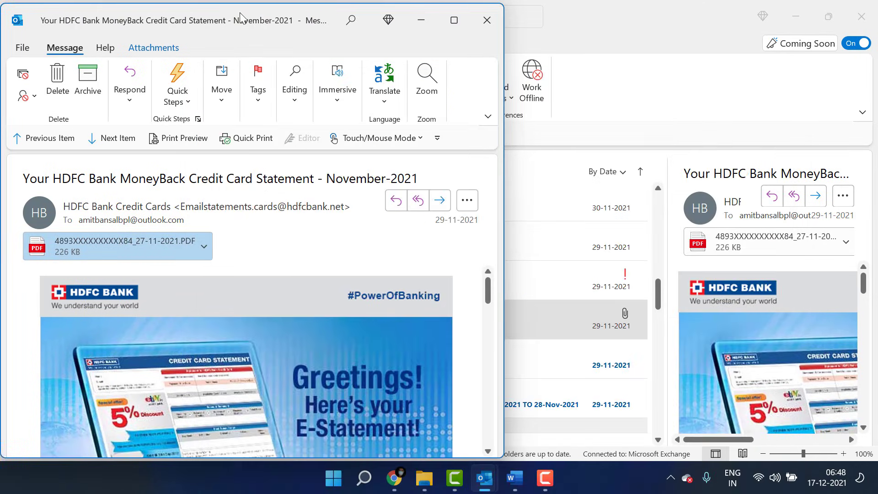
drag(242, 20, 294, 104)
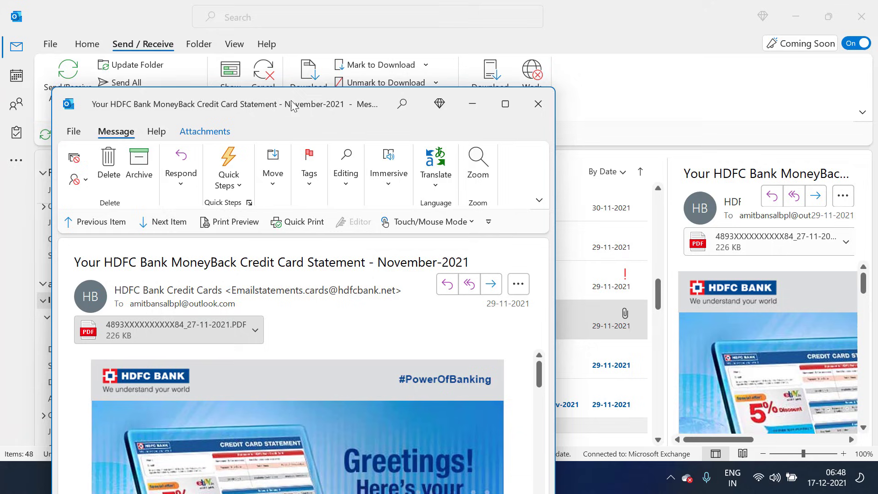
Maximize the statement email window to fill the screen
click(505, 104)
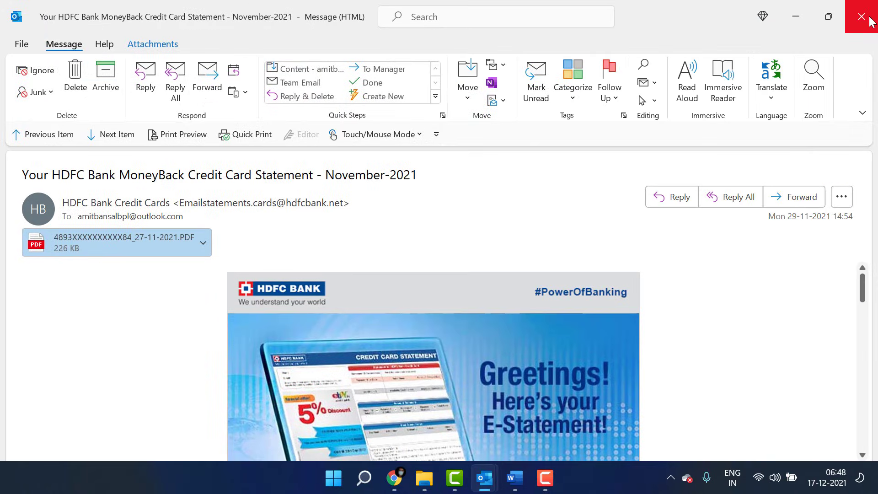